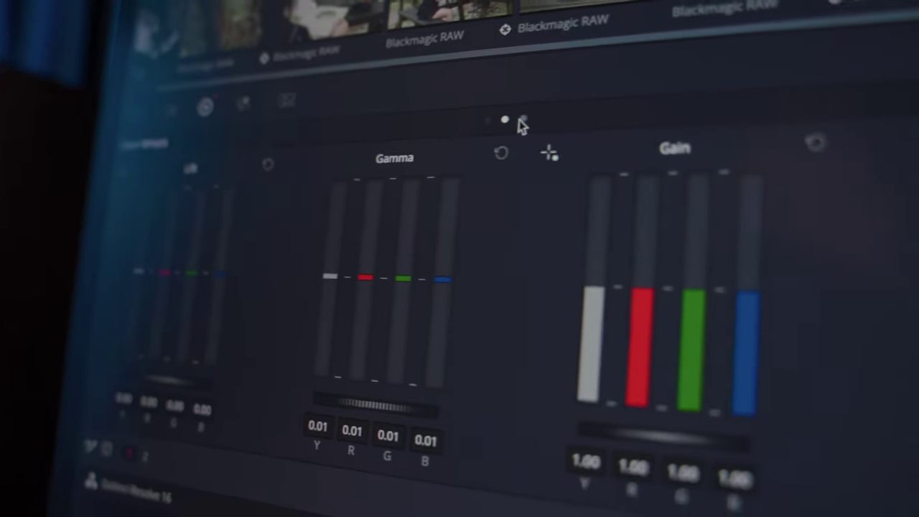
Step: Replace the Primaries Bars with the Log colour wheels using the third page dot
click(522, 121)
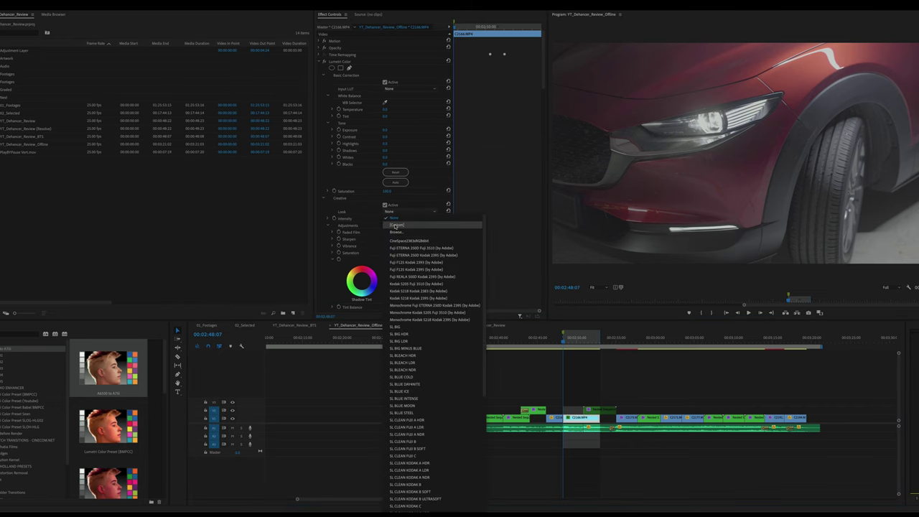
Step: Try Italy33 and Israel33 as the Lumetri creative look, then settle on Netherlands33.cube
click(395, 232)
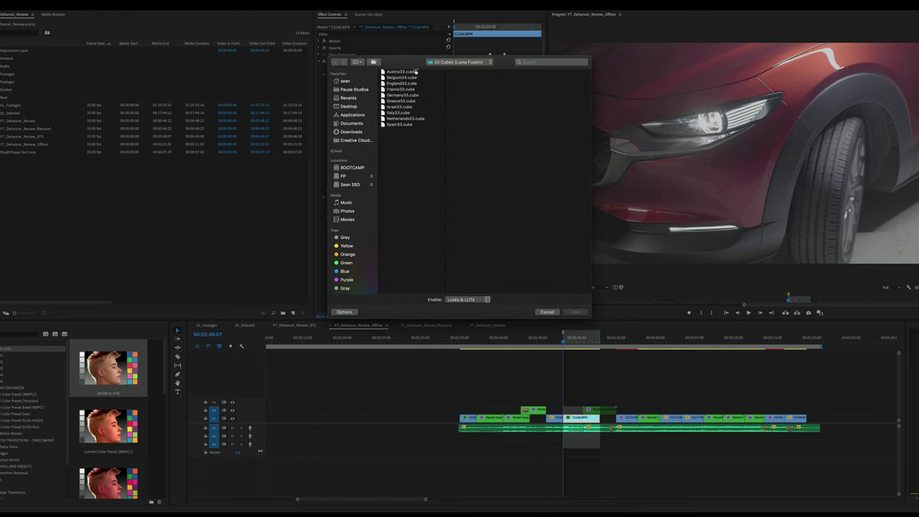
double_click(403, 113)
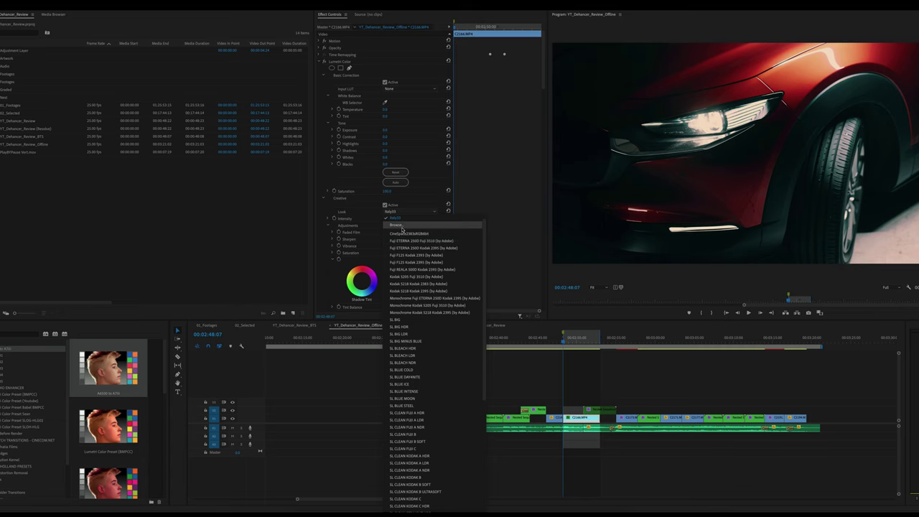
click(402, 227)
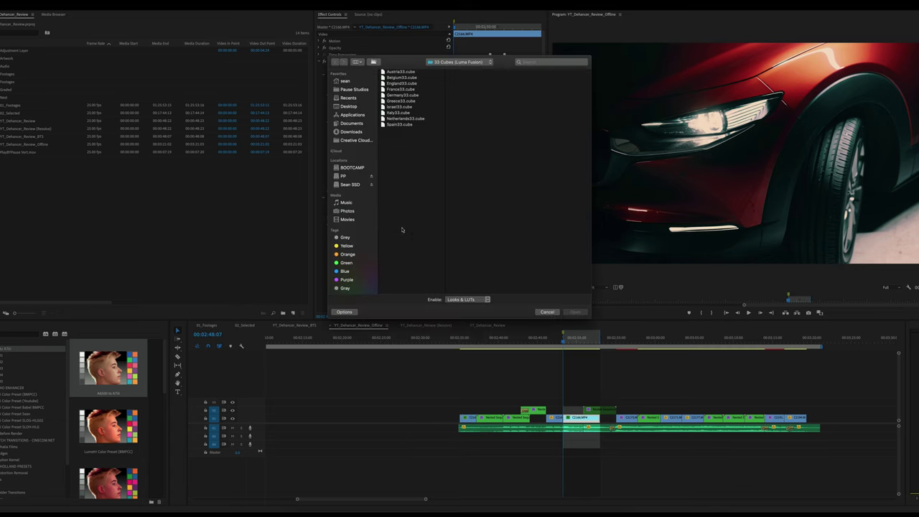
double_click(400, 106)
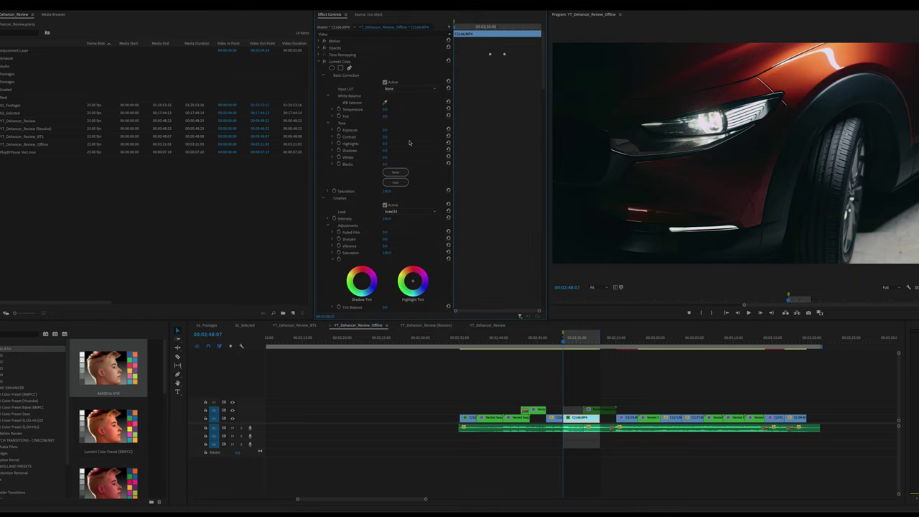
click(409, 212)
click(401, 225)
double_click(405, 119)
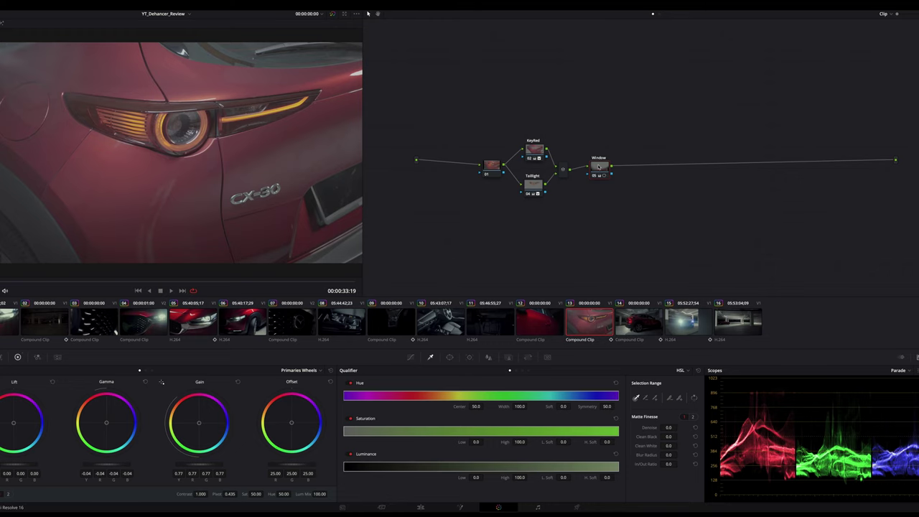
Step: Add a serial node labelled Dehancer after the Window node and apply Dehancer Pro 3.4.1
key(alt+s)
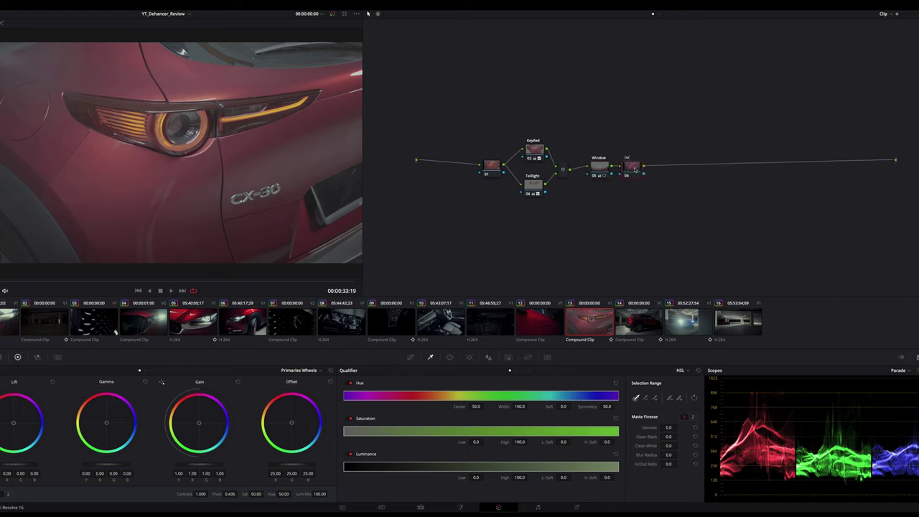
key(Return)
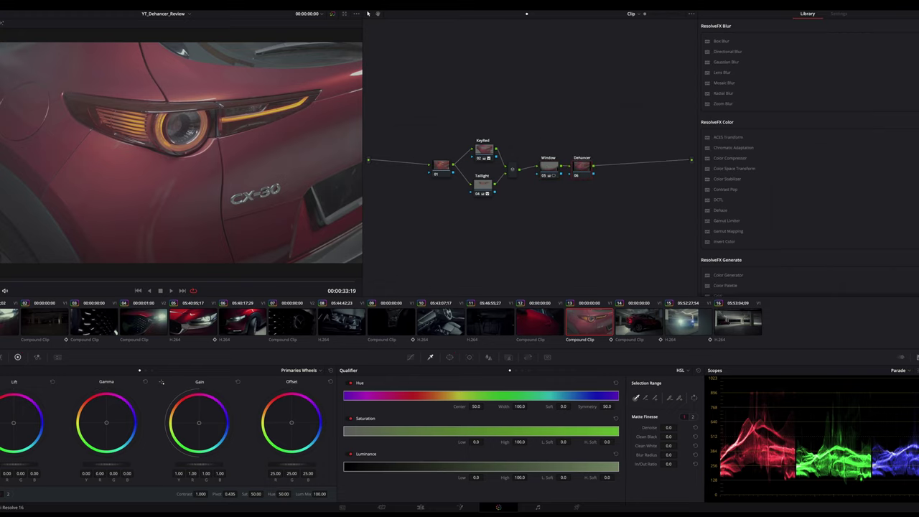
text(de)
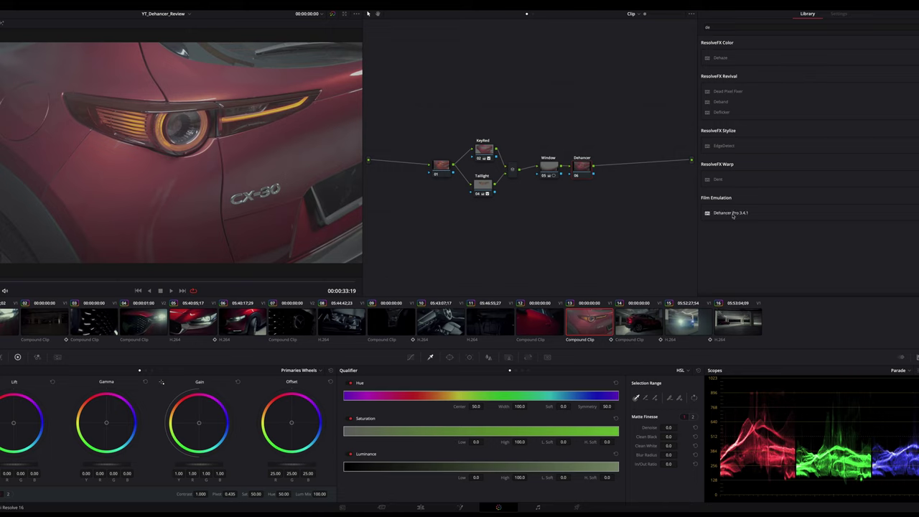
drag(730, 212, 580, 167)
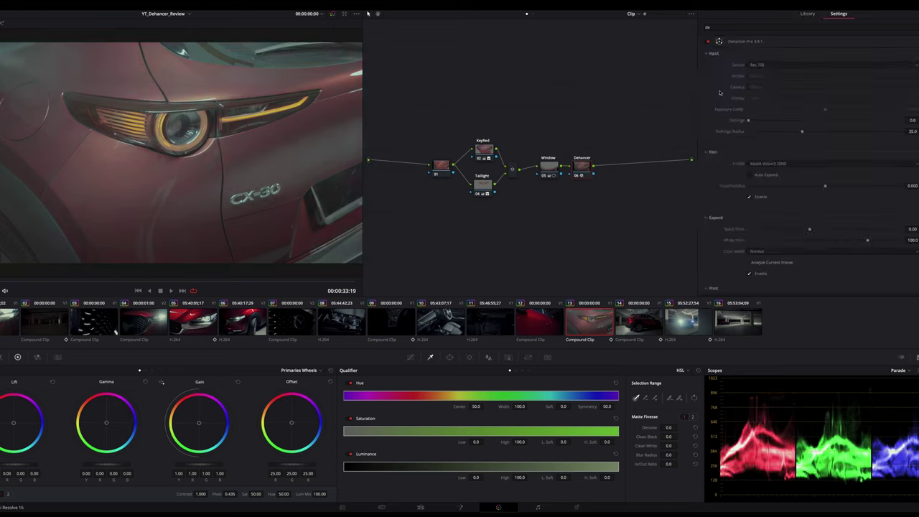
Step: Set Dehancer's input to a Sony Alpha camera shooting S-Log 3 / S-Gamut 3, then browse film profiles
click(764, 96)
click(756, 76)
click(756, 148)
click(759, 87)
click(762, 106)
click(766, 98)
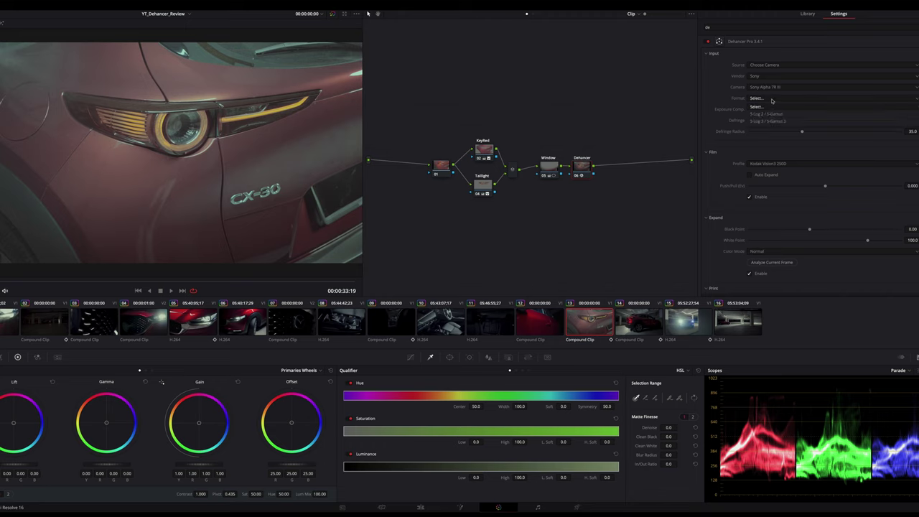
click(776, 121)
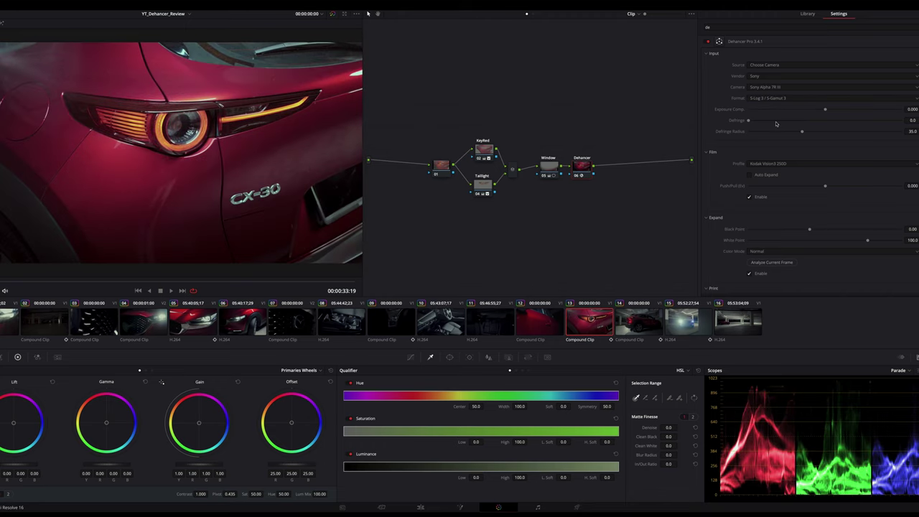
click(786, 164)
scroll(790, 199, down, 3)
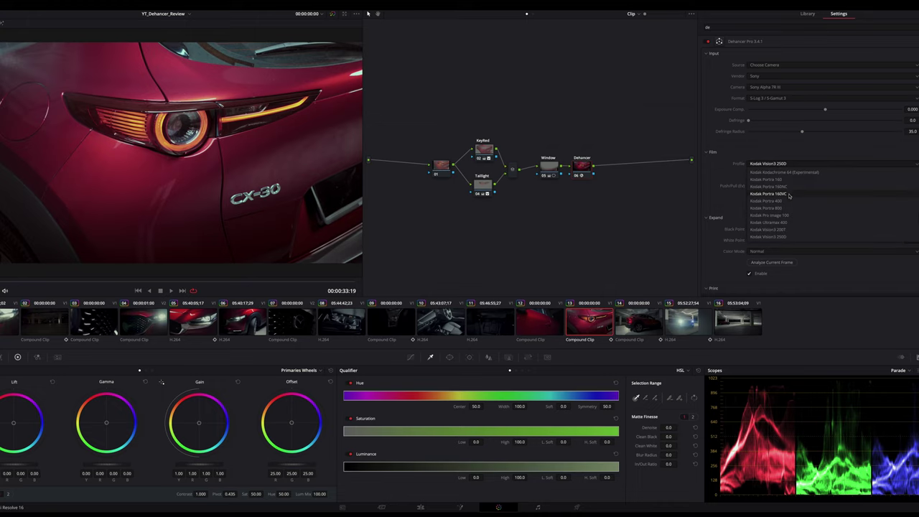
scroll(790, 199, down, 3)
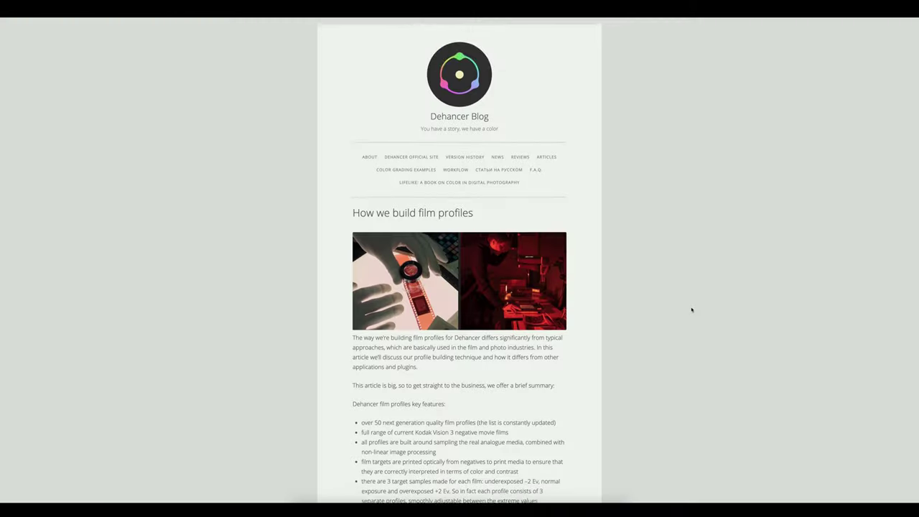
Step: Scroll the 'How we build film profiles' article down to its sampling accuracy section
scroll(691, 310, down, 2)
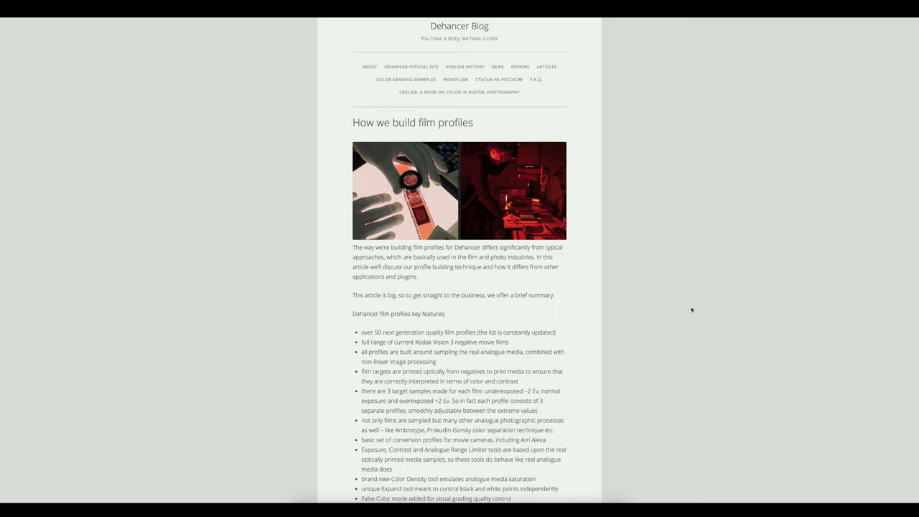
scroll(692, 309, down, 2)
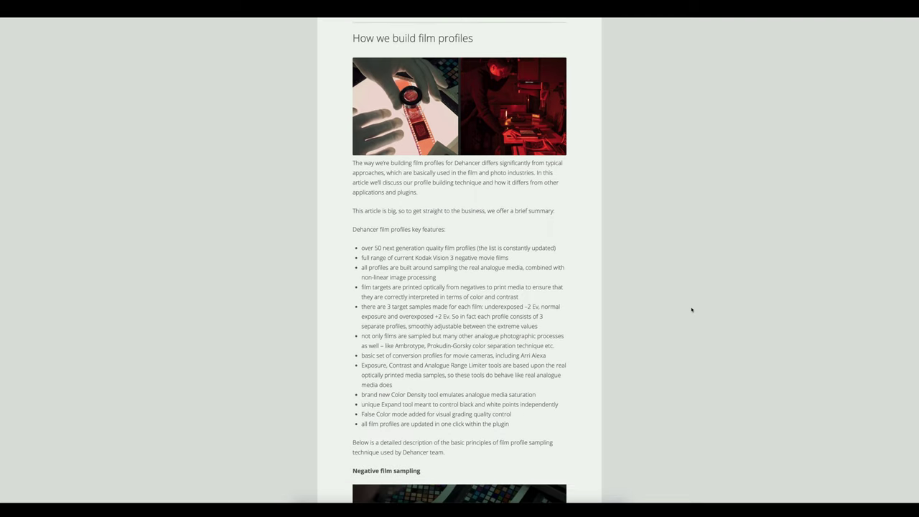
scroll(691, 310, down, 3)
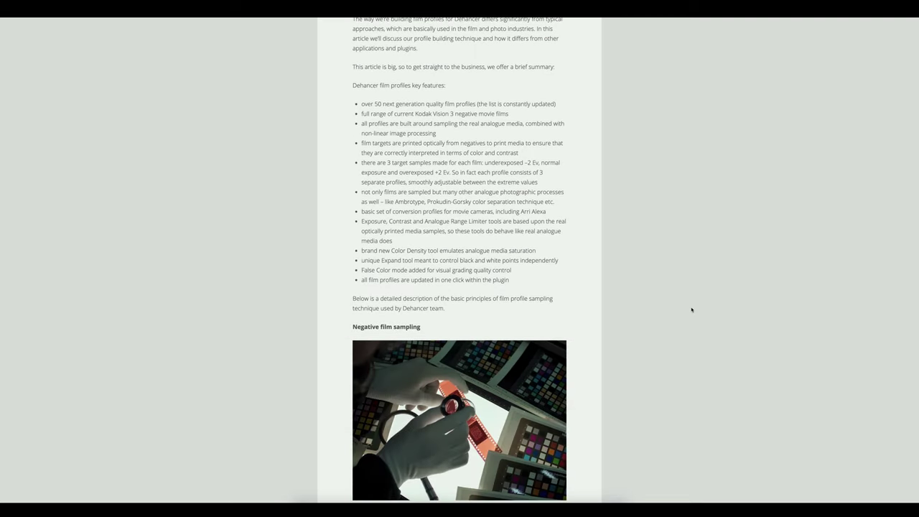
scroll(692, 309, down, 4)
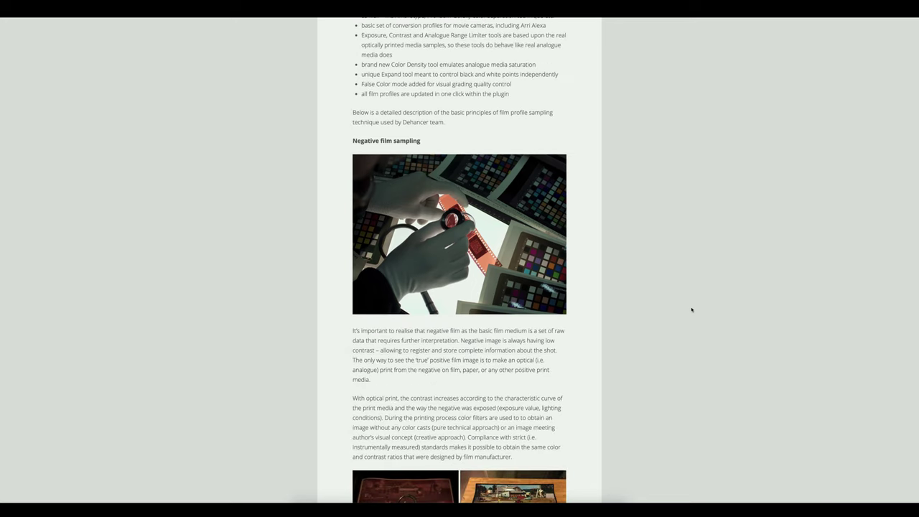
scroll(692, 310, down, 4)
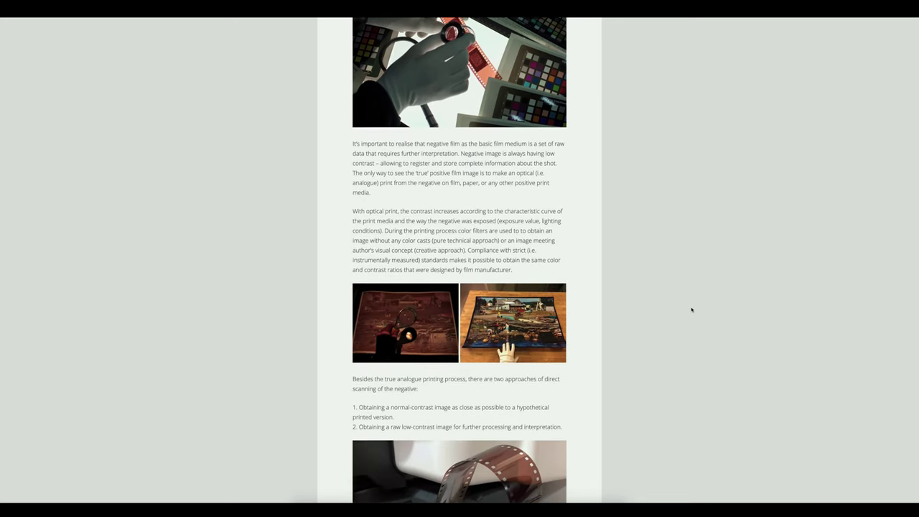
scroll(692, 310, down, 10)
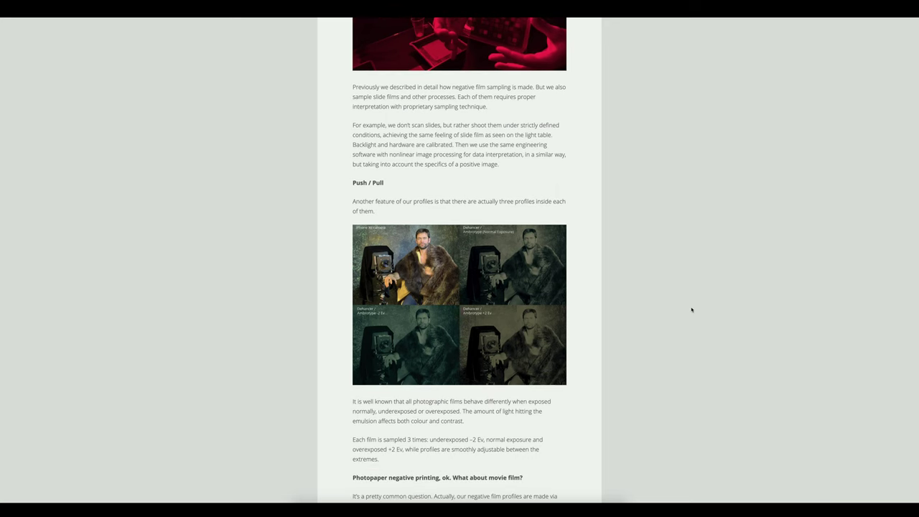
scroll(691, 310, down, 11)
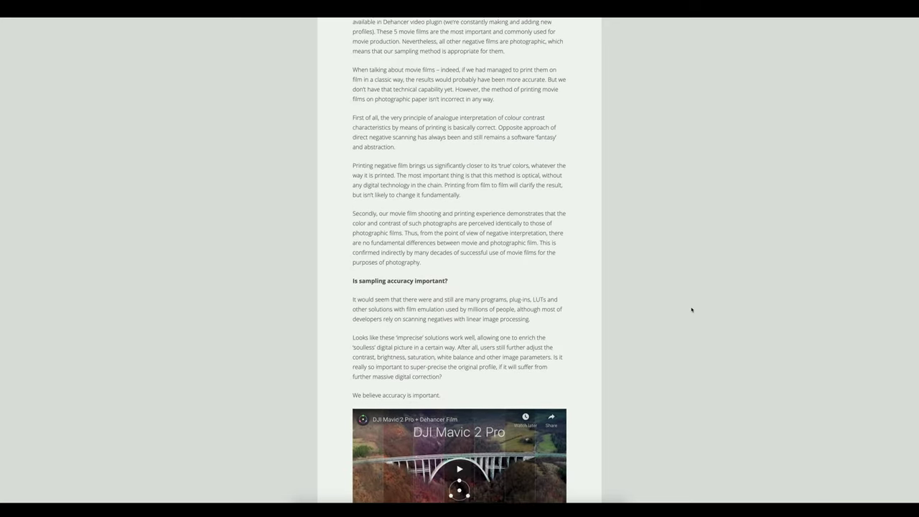
scroll(691, 309, down, 4)
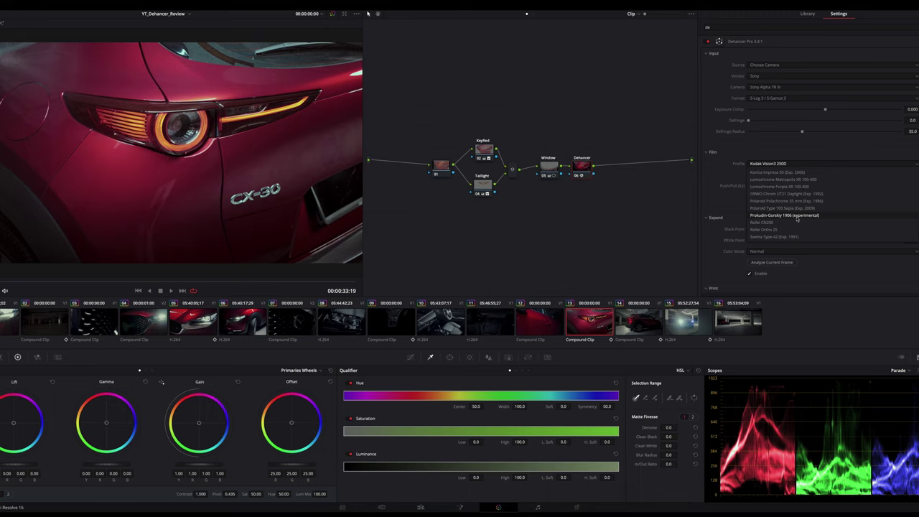
Step: Pick the Prokudin-Gorskiy 1906 profile and compare push/pull, settling at -1.984 with film enabled
click(797, 217)
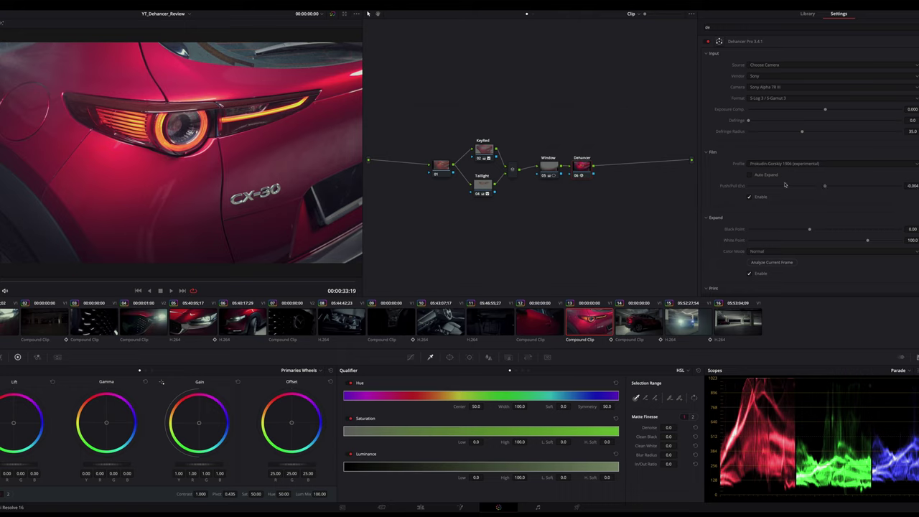
drag(785, 185, 707, 185)
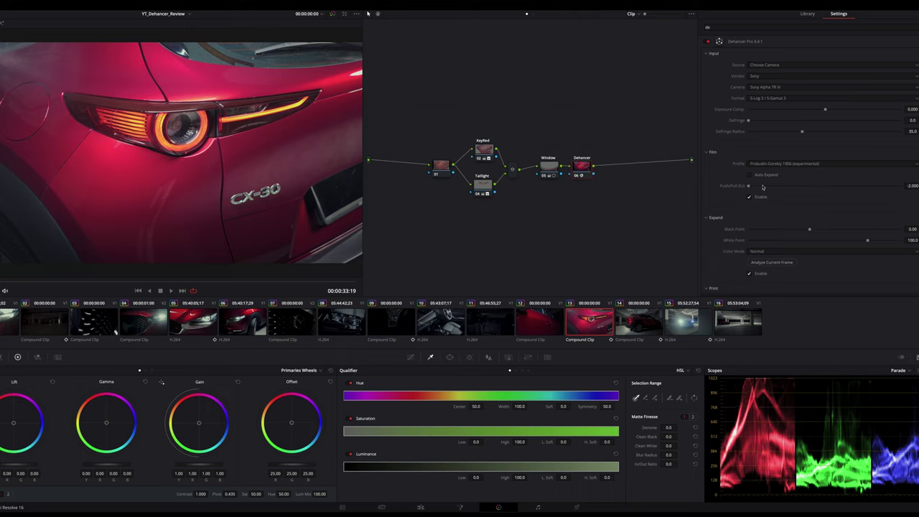
click(900, 187)
key(ctrl+z)
key(ctrl+shift+z)
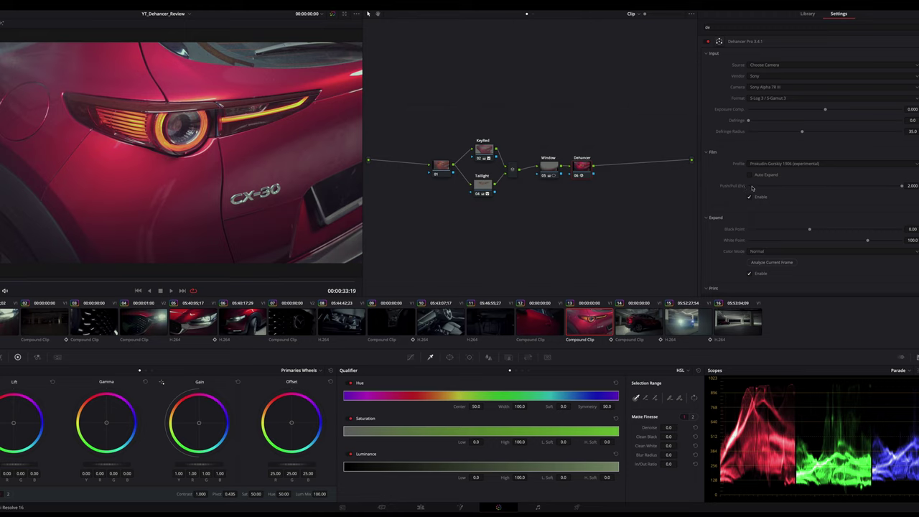
click(750, 186)
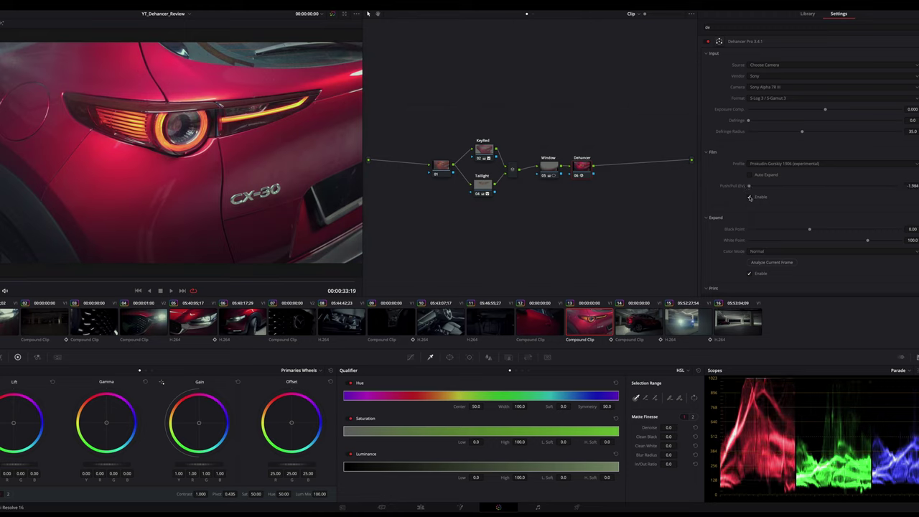
click(750, 198)
click(751, 198)
Step: Set the Print tonal contrast to 20 and compare with the Analogue Range Limiter off and on
scroll(817, 209, down, 4)
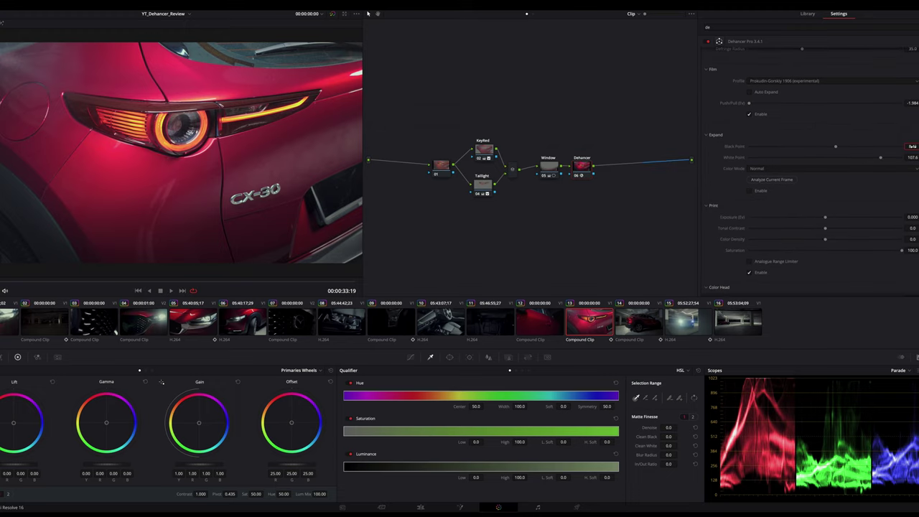
scroll(842, 195, down, 4)
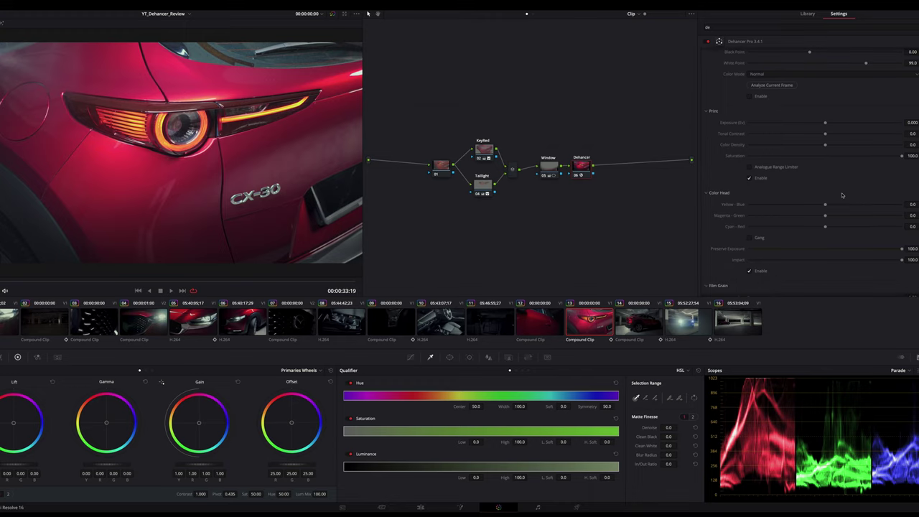
drag(825, 133, 801, 135)
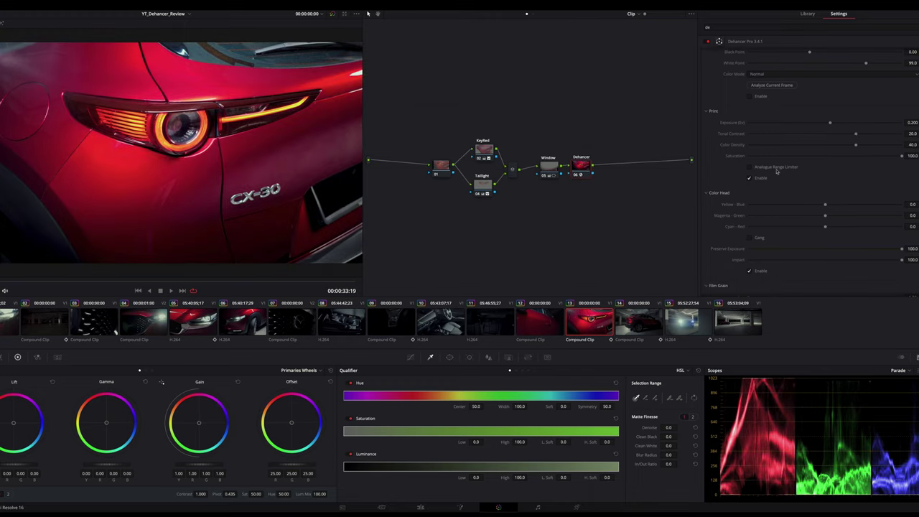
scroll(752, 201, up, 1)
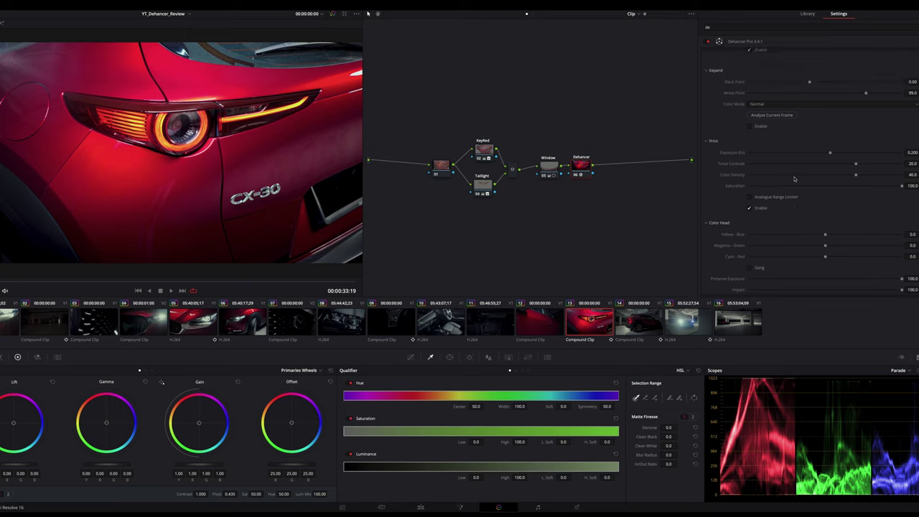
click(751, 198)
click(751, 198)
click(751, 198)
click(750, 199)
Step: Set Color Head Yellow-Blue to 28.4 and Preserve Exposure to 98.8, comparing the colour head on and off
scroll(859, 227, down, 3)
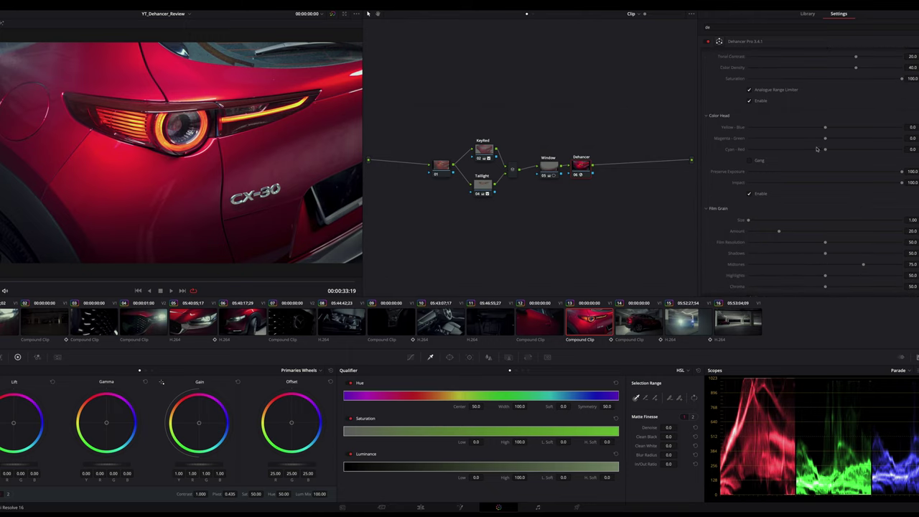
mouse_move(805, 128)
mouse_down()
mouse_move(859, 128)
mouse_move(809, 129)
mouse_up()
double_click(809, 129)
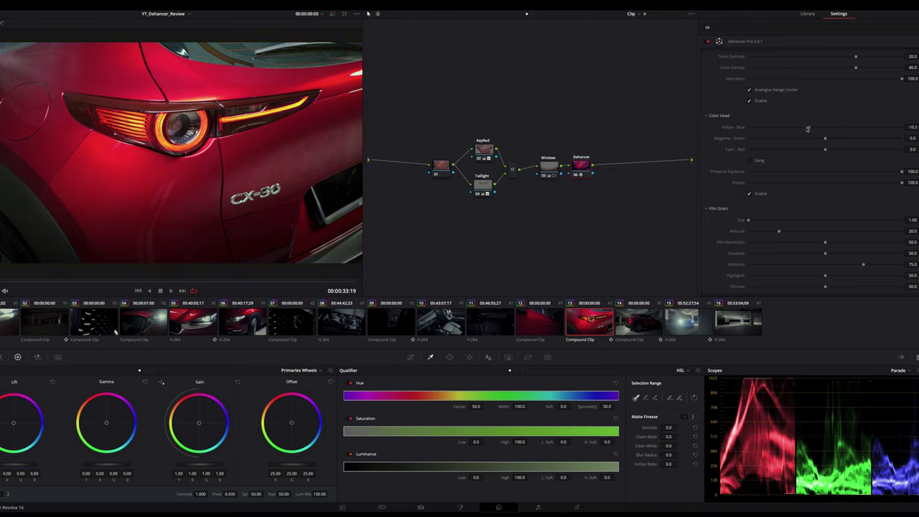
scroll(754, 173, down, 1)
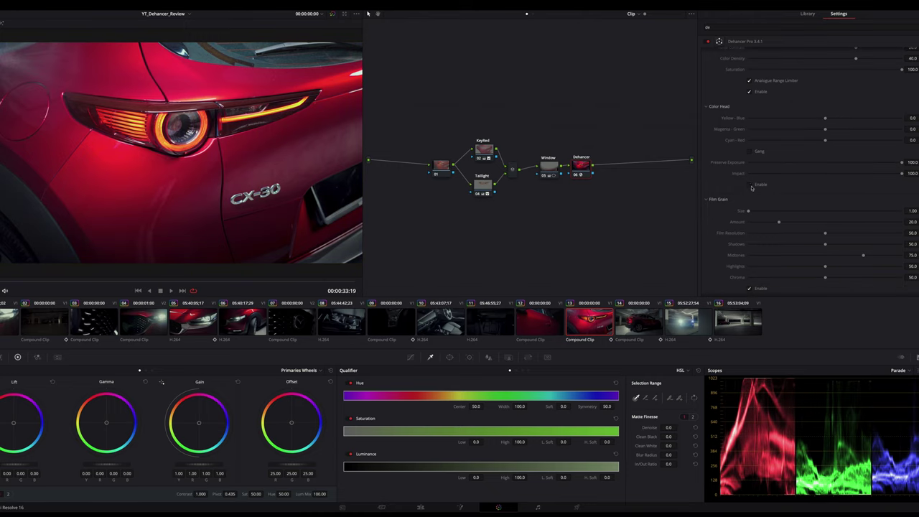
click(786, 163)
drag(828, 120, 872, 119)
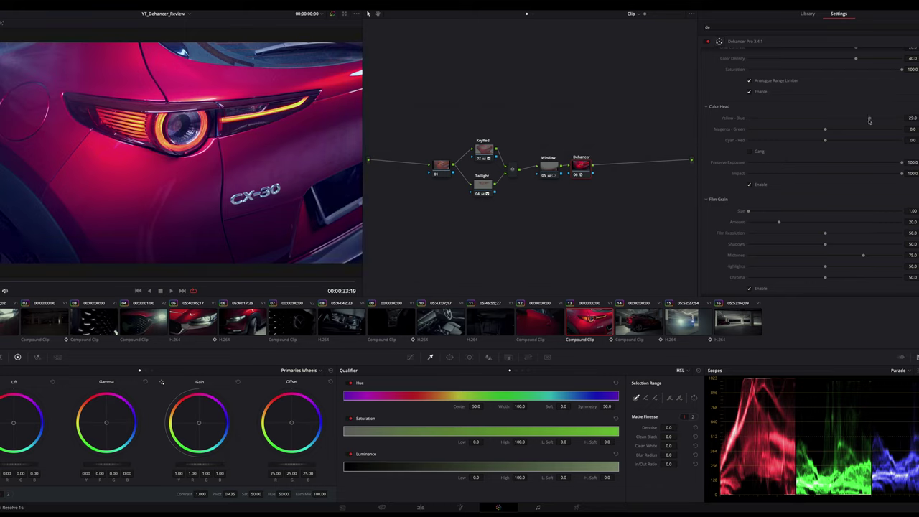
click(786, 163)
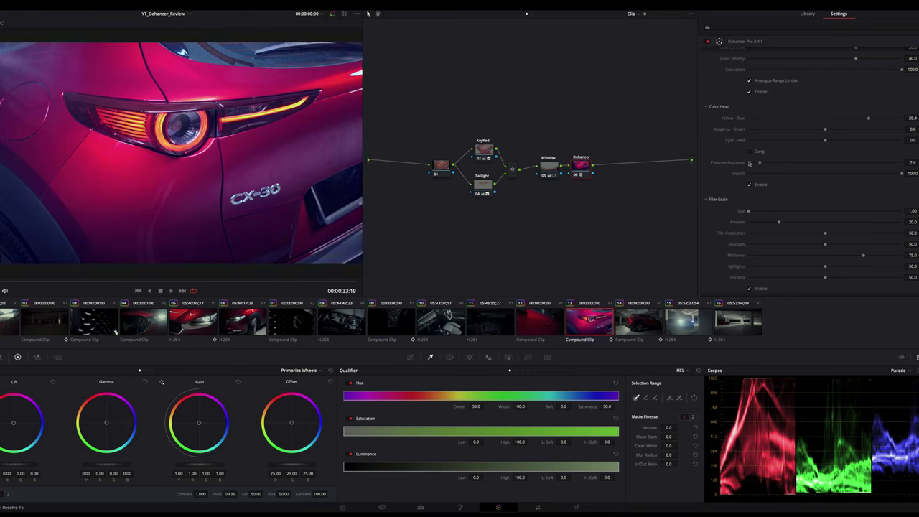
click(900, 163)
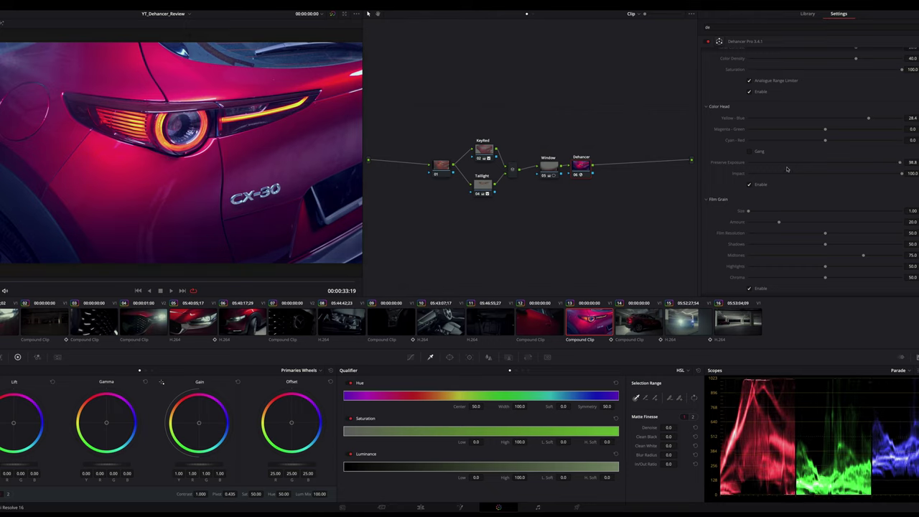
click(749, 185)
scroll(828, 198, down, 4)
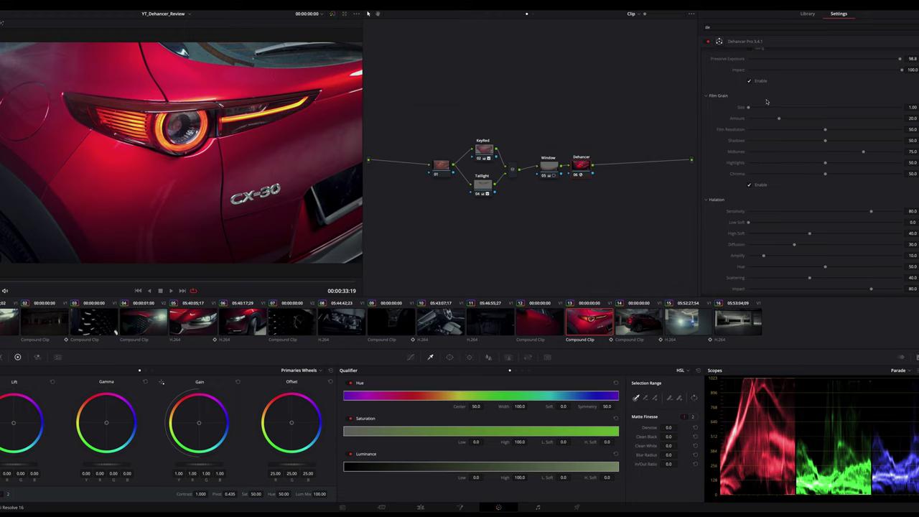
Step: Adjust shadow film grain and enable halation with sensitivity about 83 and Low Soft 8.5
click(795, 141)
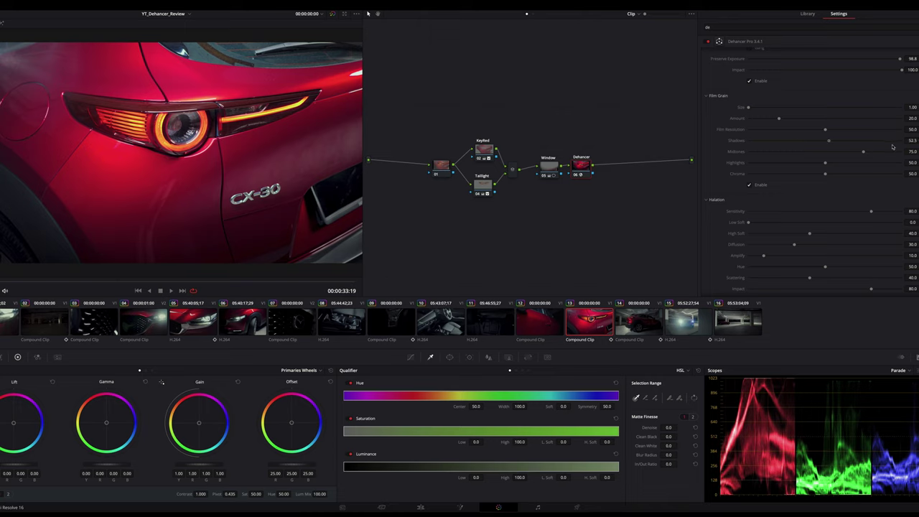
scroll(801, 191, down, 1)
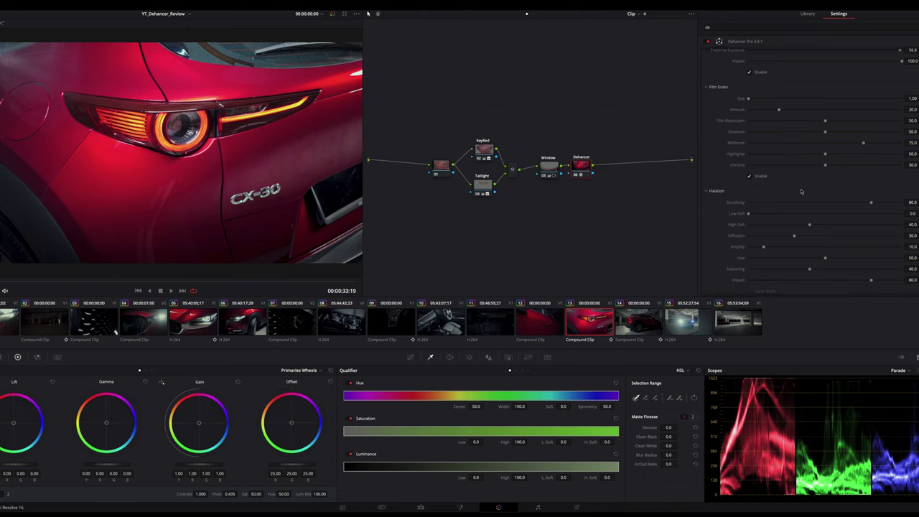
scroll(802, 191, down, 4)
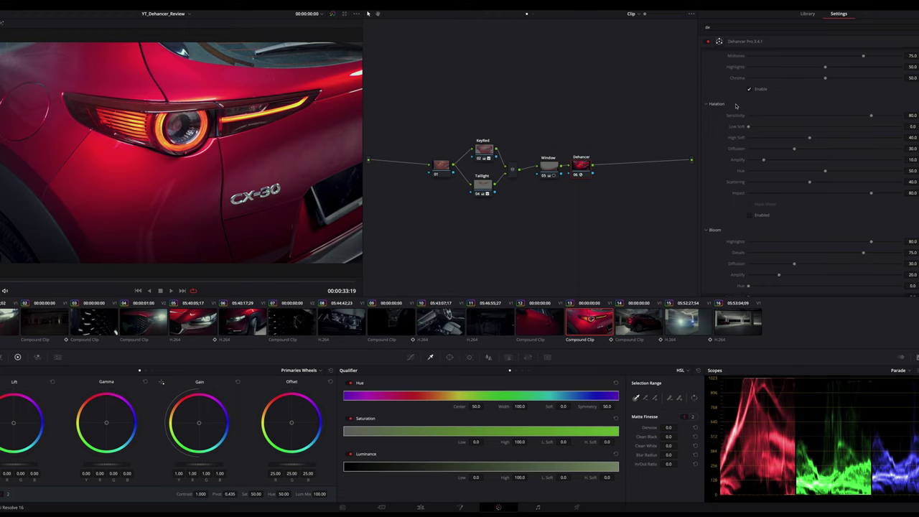
click(750, 215)
click(750, 215)
click(750, 205)
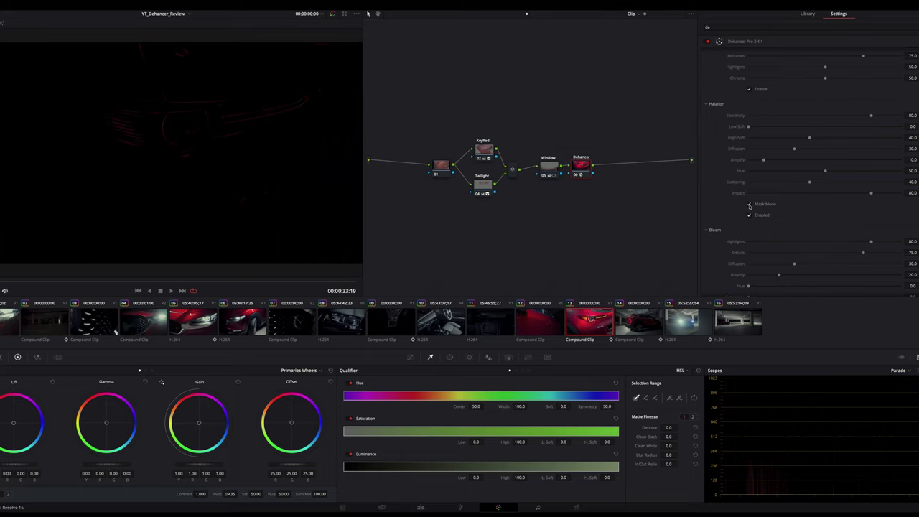
drag(825, 115, 799, 115)
drag(873, 114, 876, 115)
drag(784, 128, 761, 126)
click(749, 205)
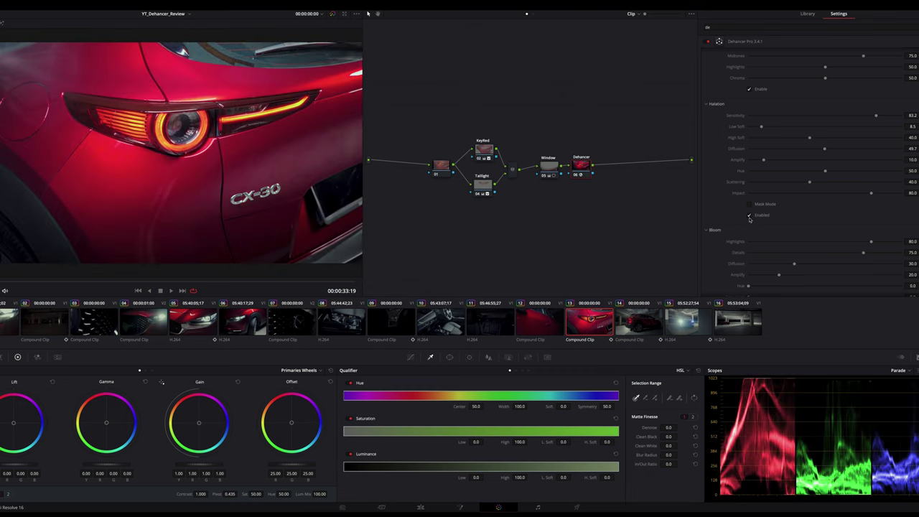
click(750, 215)
click(749, 216)
Step: Enable bloom with highlights 93.2 and diffusion 61.5, checking its mask and comparing on/off
scroll(822, 193, down, 4)
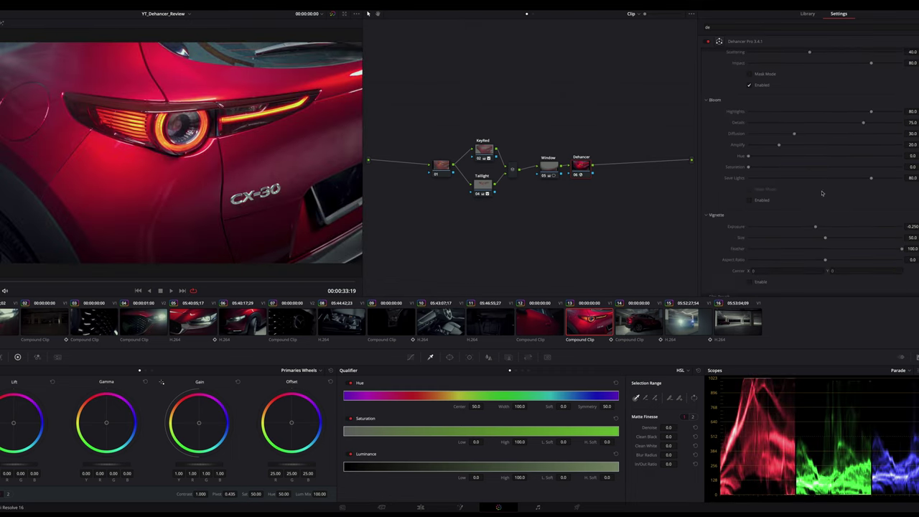
click(750, 200)
click(749, 200)
click(749, 200)
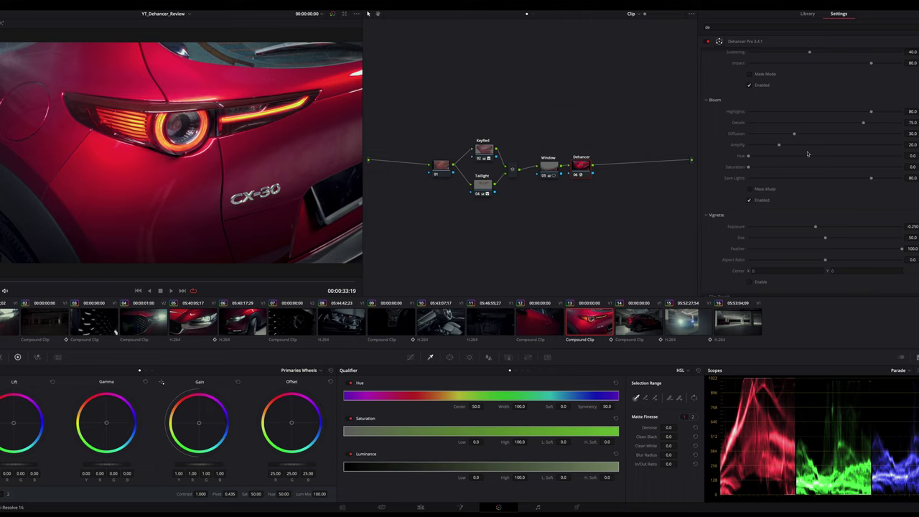
drag(871, 111, 891, 115)
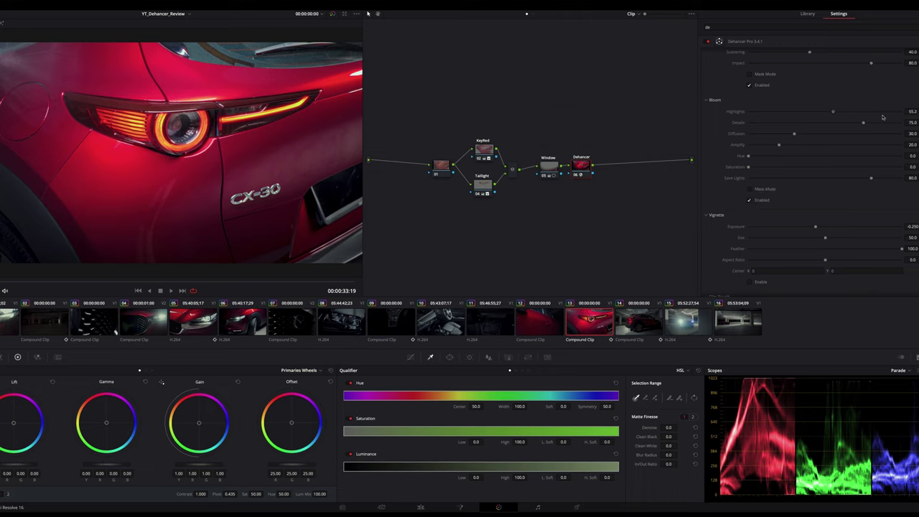
click(844, 134)
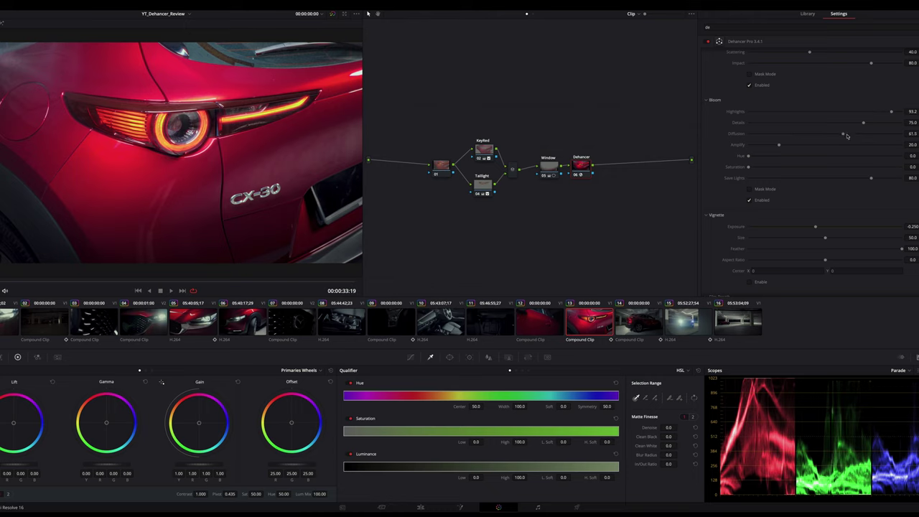
click(750, 190)
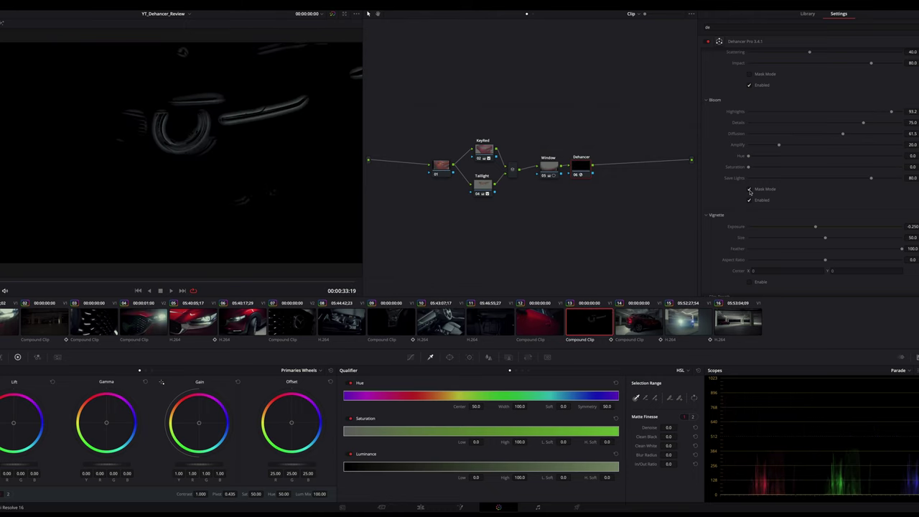
click(750, 190)
click(750, 201)
click(749, 201)
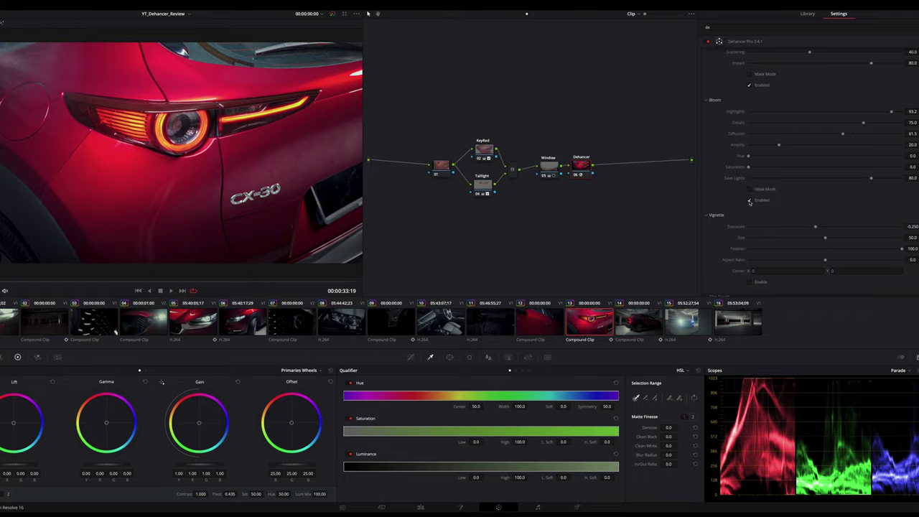